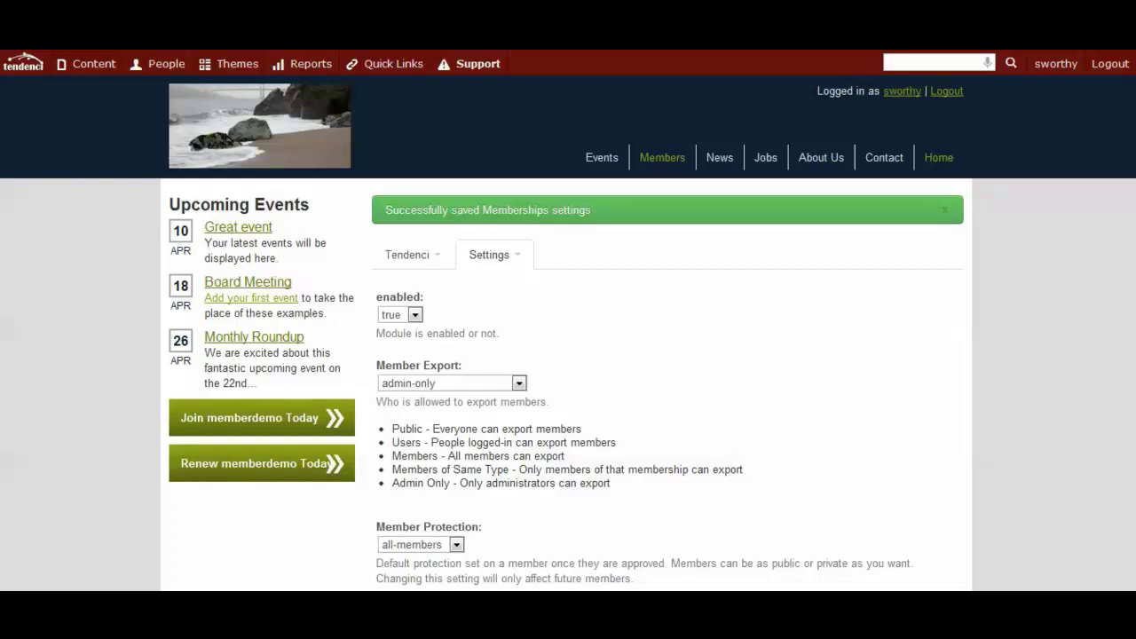
Open Membership Types in the site's admin backend and start adding a new membership type
{"action": "mouse_move", "coordinate": [259, 133]}
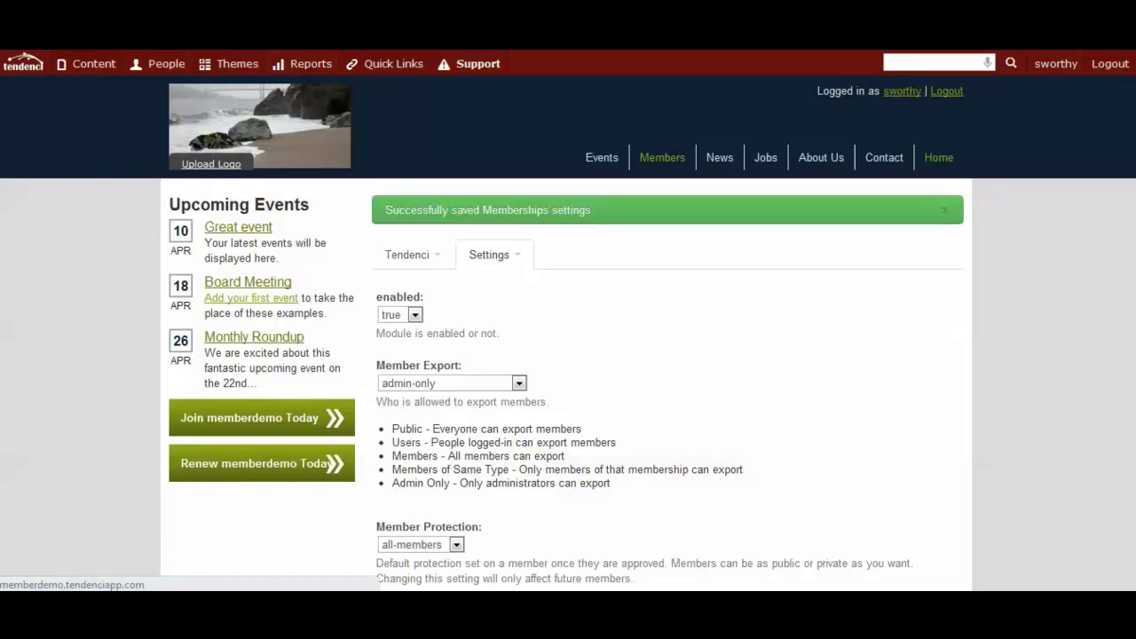
{"action": "mouse_move", "coordinate": [393, 64]}
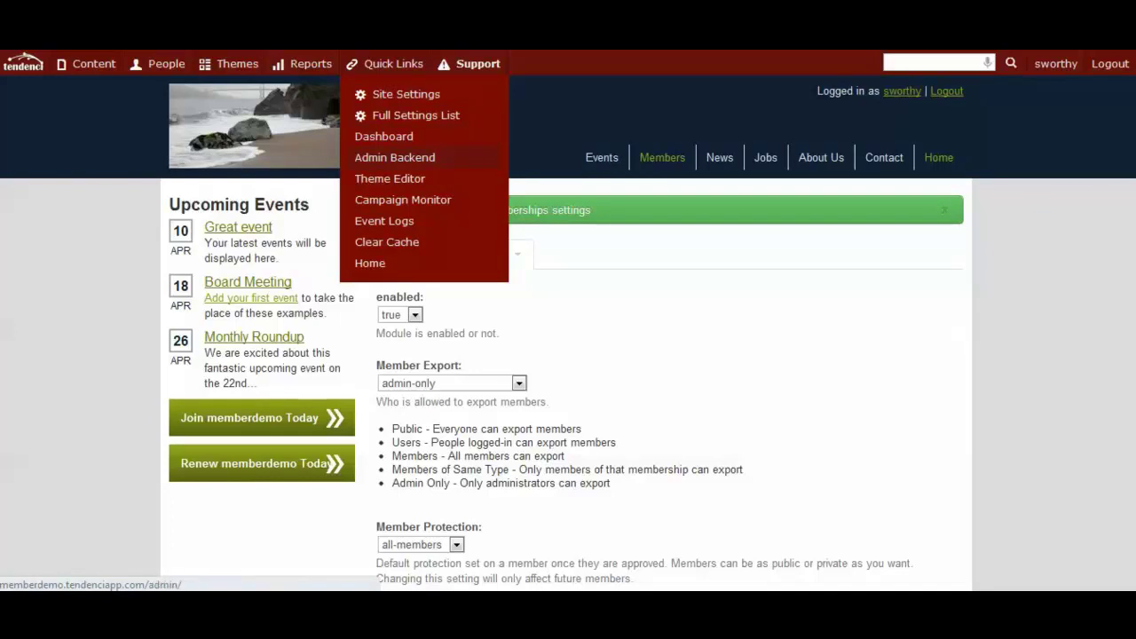
{"action": "left_click", "coordinate": [395, 158]}
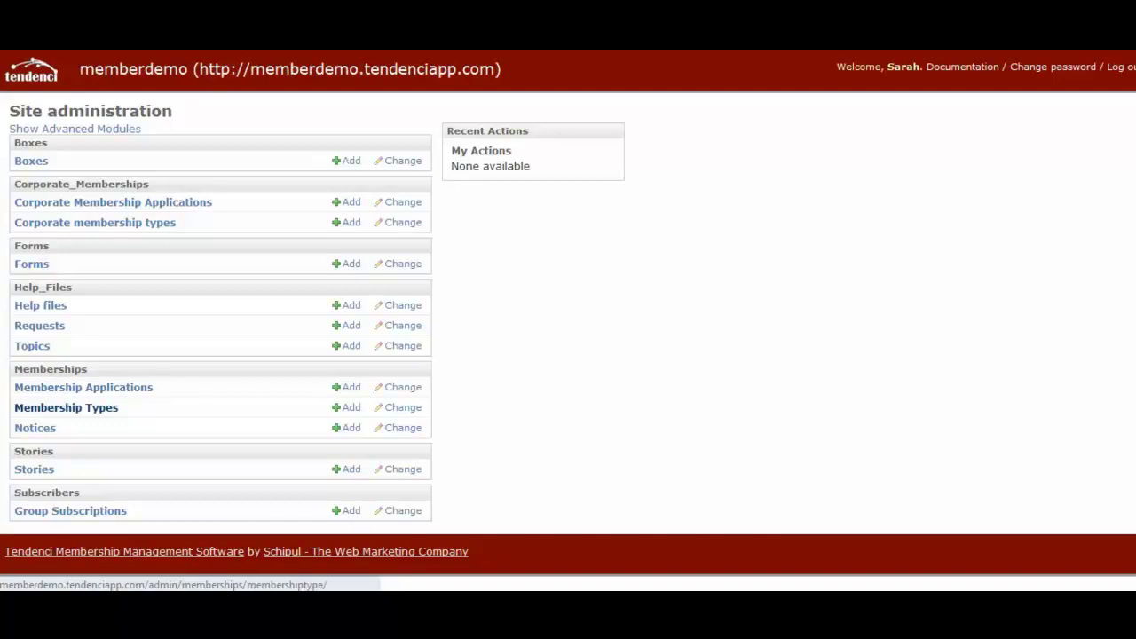
{"action": "left_click", "coordinate": [66, 407]}
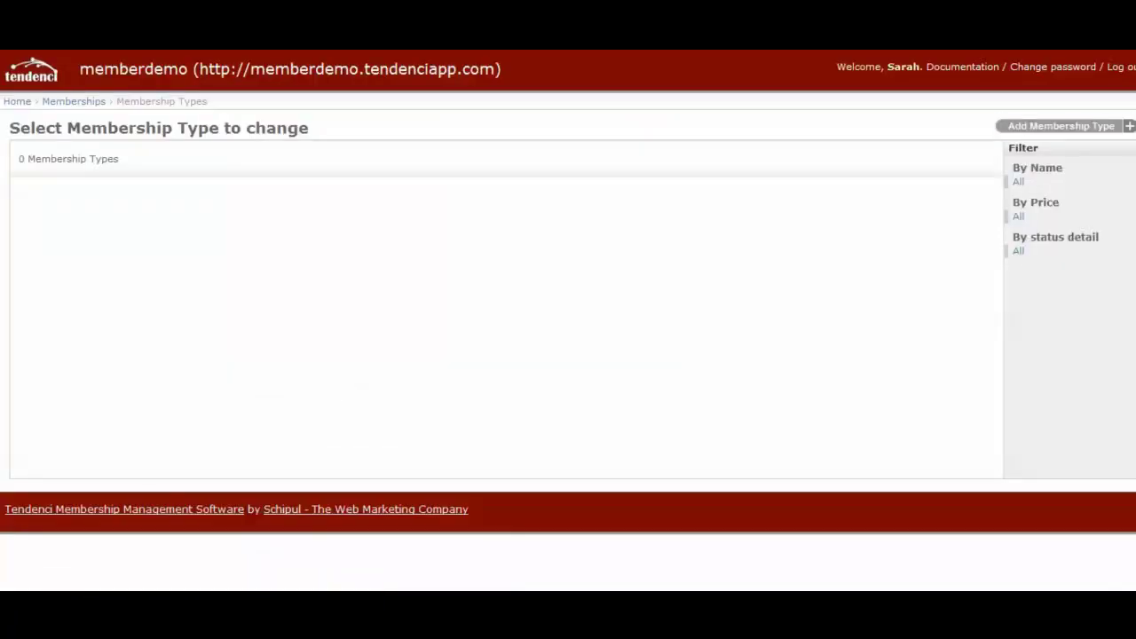
{"action": "left_click", "coordinate": [1061, 125]}
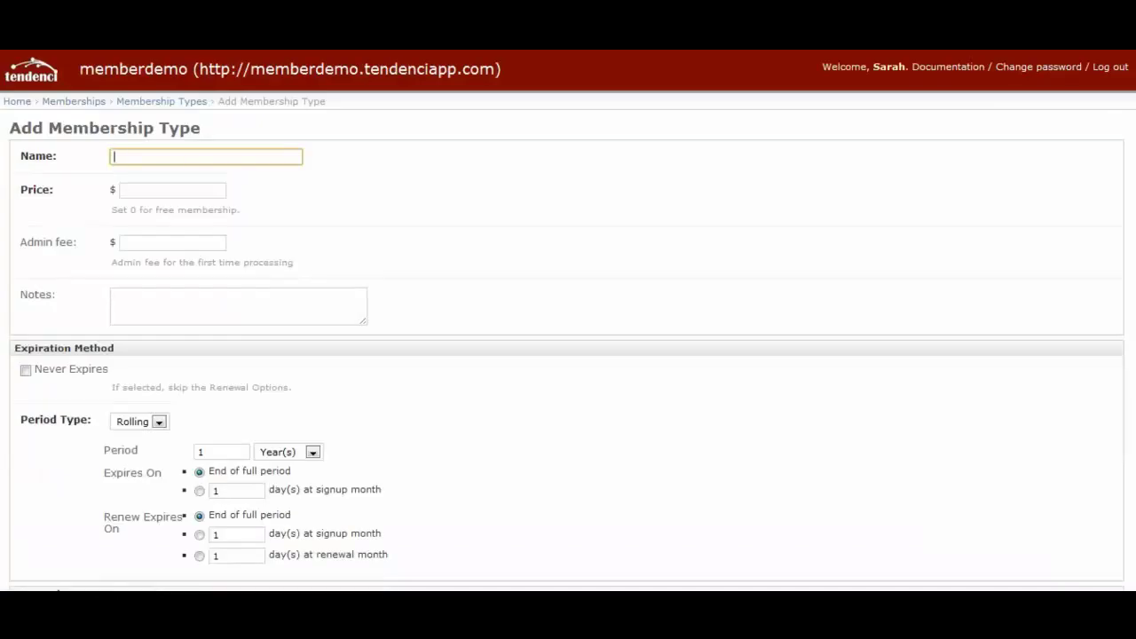
Name the new membership type "Professional Members"
{"action": "type", "text": "Prof"}
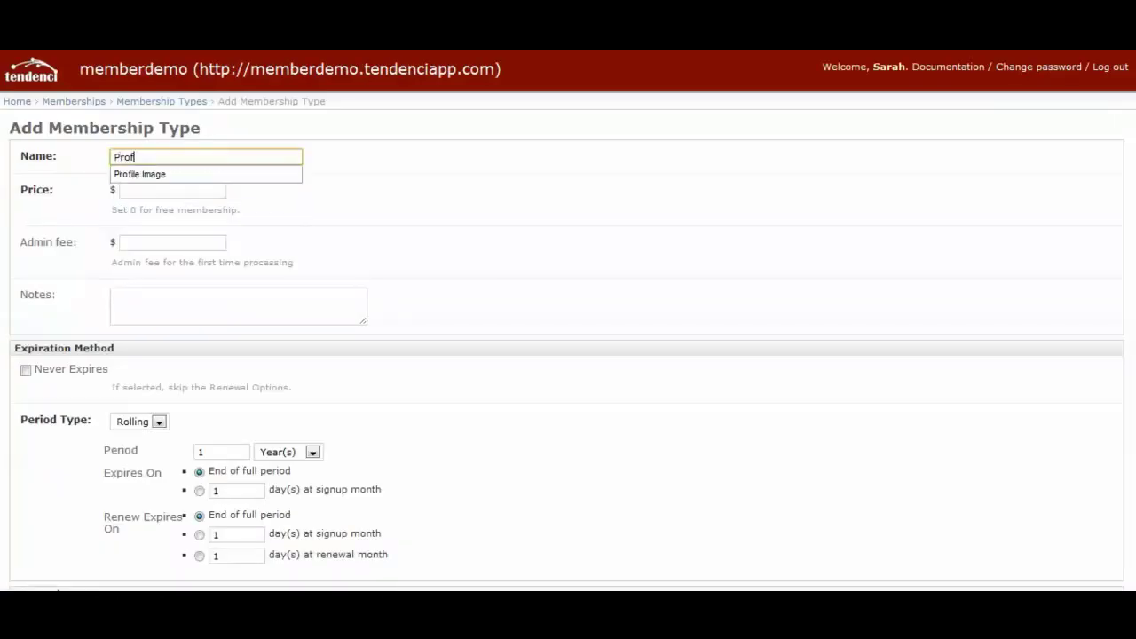
{"action": "type", "text": "esion"}
{"action": "key", "text": "BackSpace"}
{"action": "key", "text": "BackSpace"}
{"action": "key", "text": "BackSpace"}
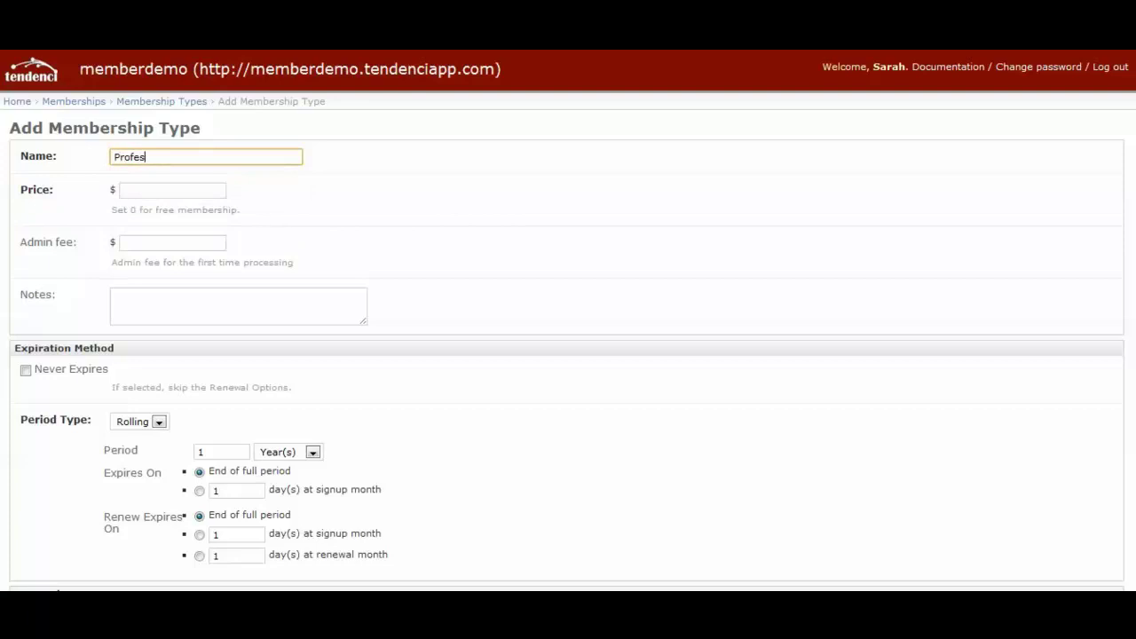
{"action": "type", "text": "sional Members"}
{"action": "key", "text": "Tab"}
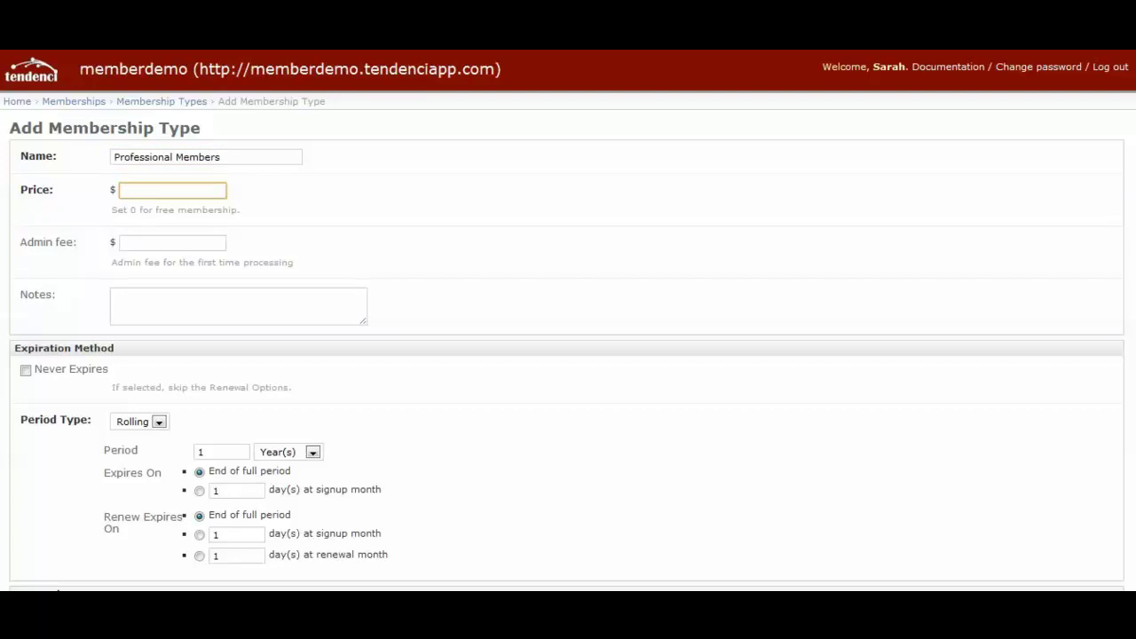
Set the membership price to 85.00 and the admin fee to 4.95
{"action": "type", "text": "85.00"}
{"action": "key", "text": "Tab"}
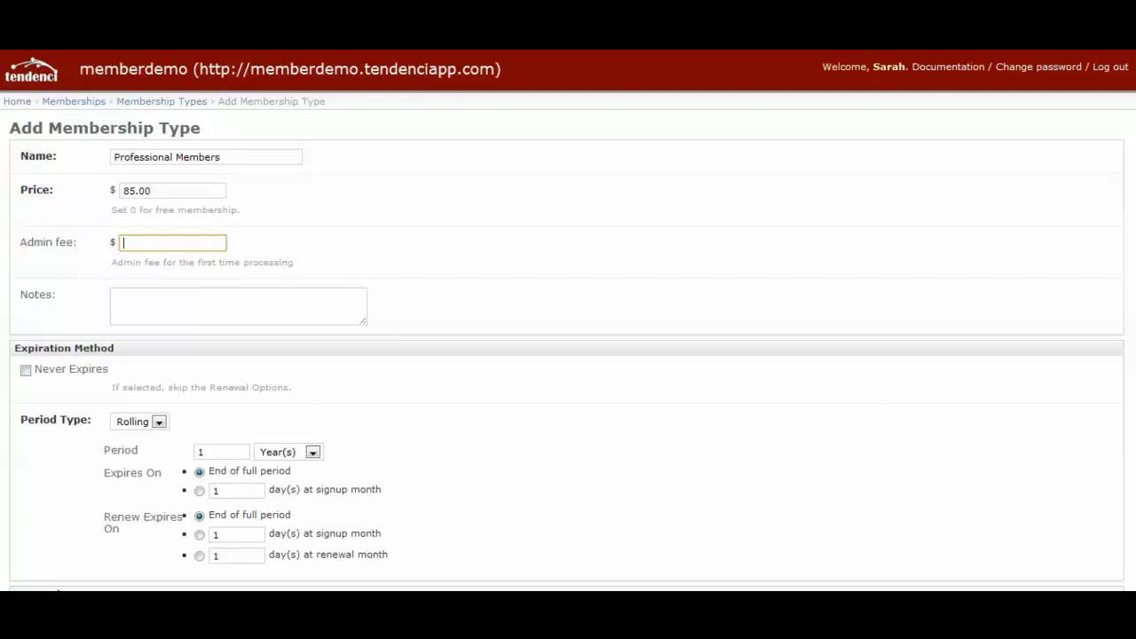
{"action": "type", "text": "4.95"}
{"action": "key", "text": "Tab"}
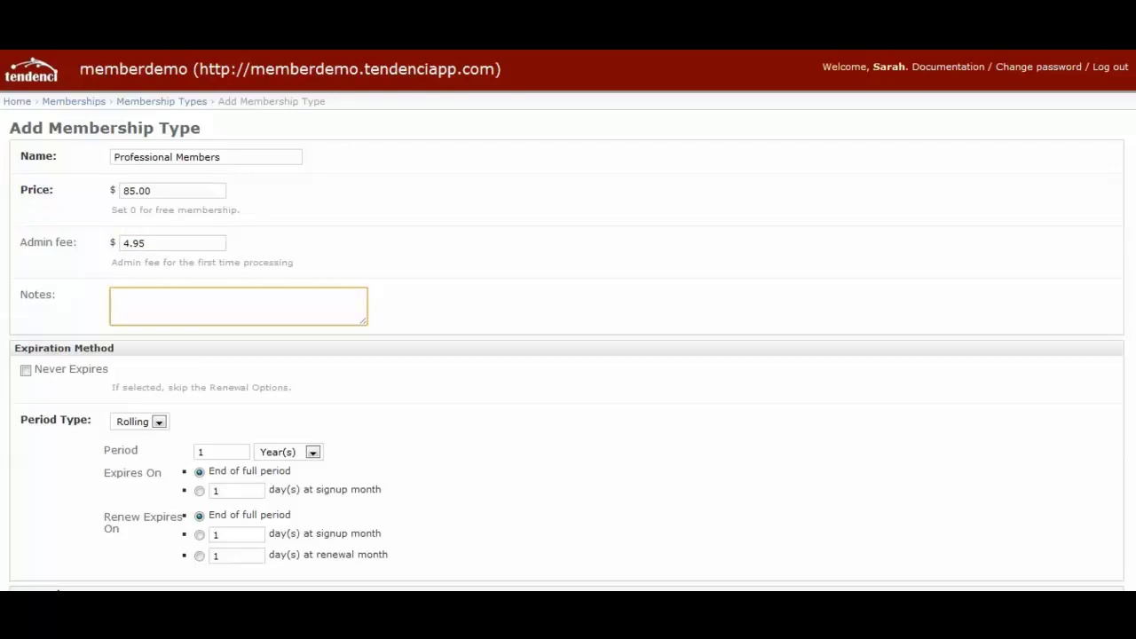
Enter the note "4.95 processing fee for shipping new member packet." for the membership type
{"action": "type", "text": "4.95 processing fee for shipping m"}
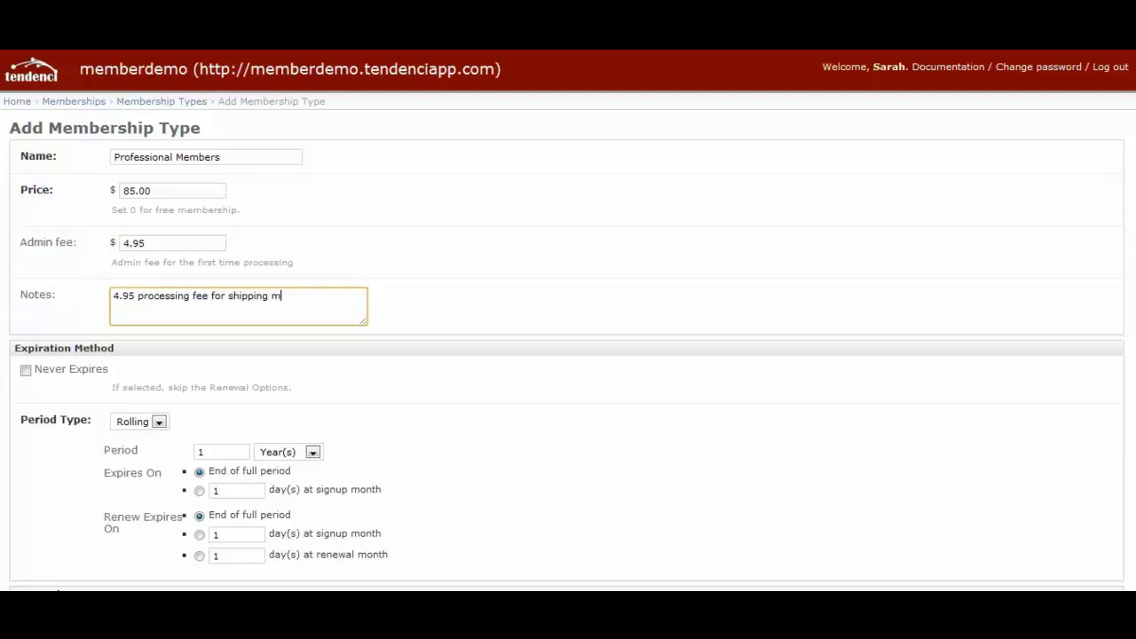
{"action": "type", "text": "ew member packet."}
{"action": "key", "text": "Tab"}
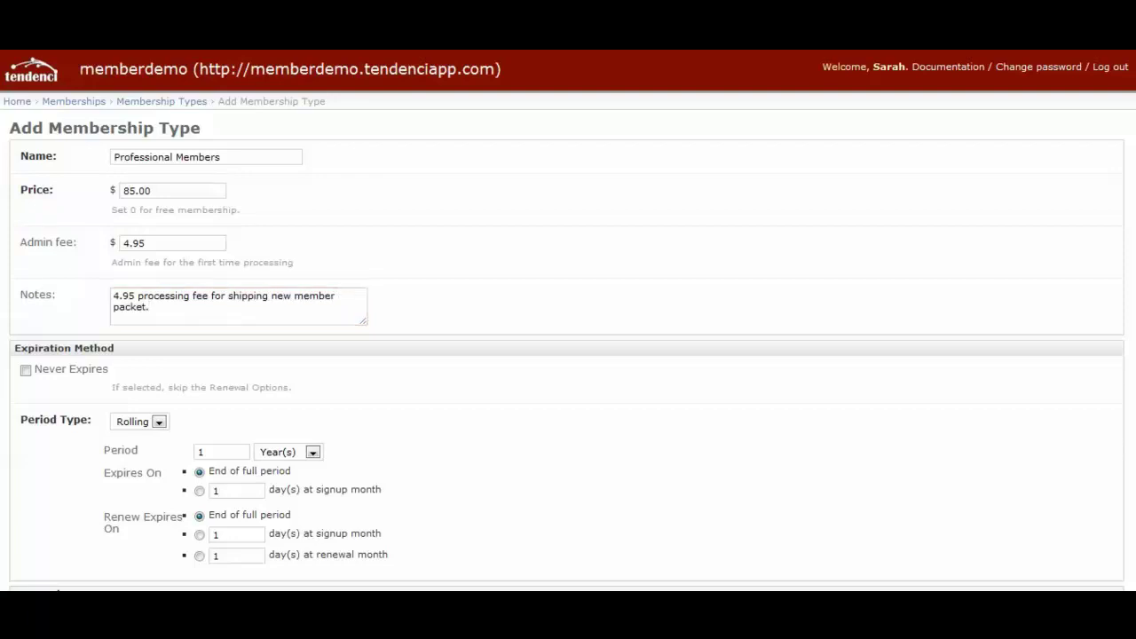
Try the Never Expires option in the expiration method and switch it back off
{"action": "scroll", "coordinate": [569, 355], "scroll_direction": "down", "scroll_amount": 2}
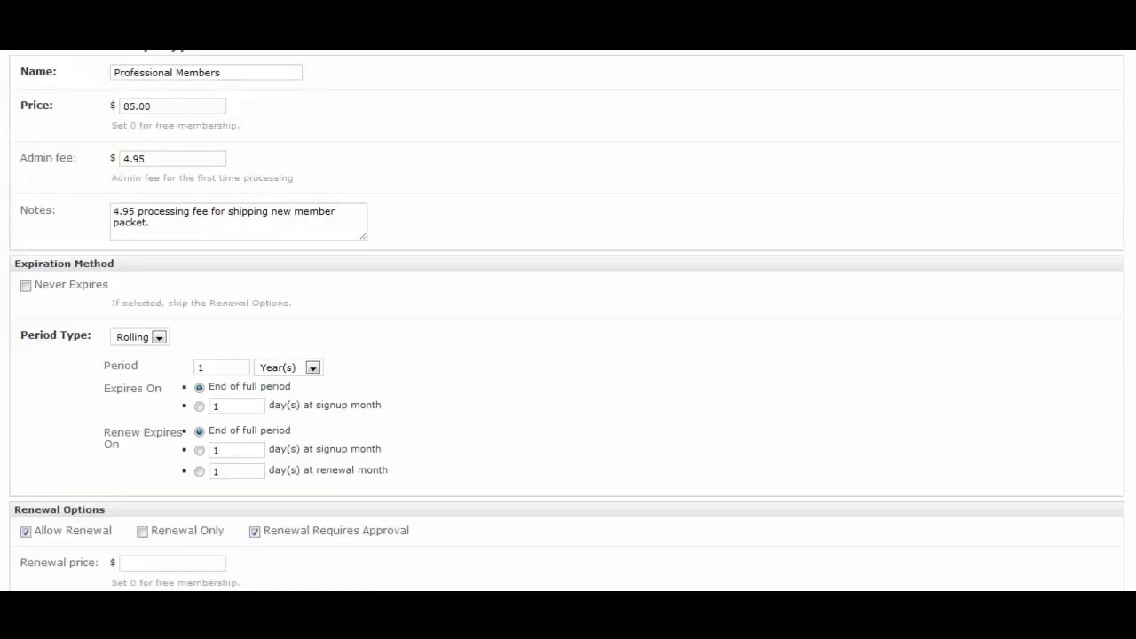
{"action": "scroll", "coordinate": [569, 356], "scroll_direction": "down", "scroll_amount": 4}
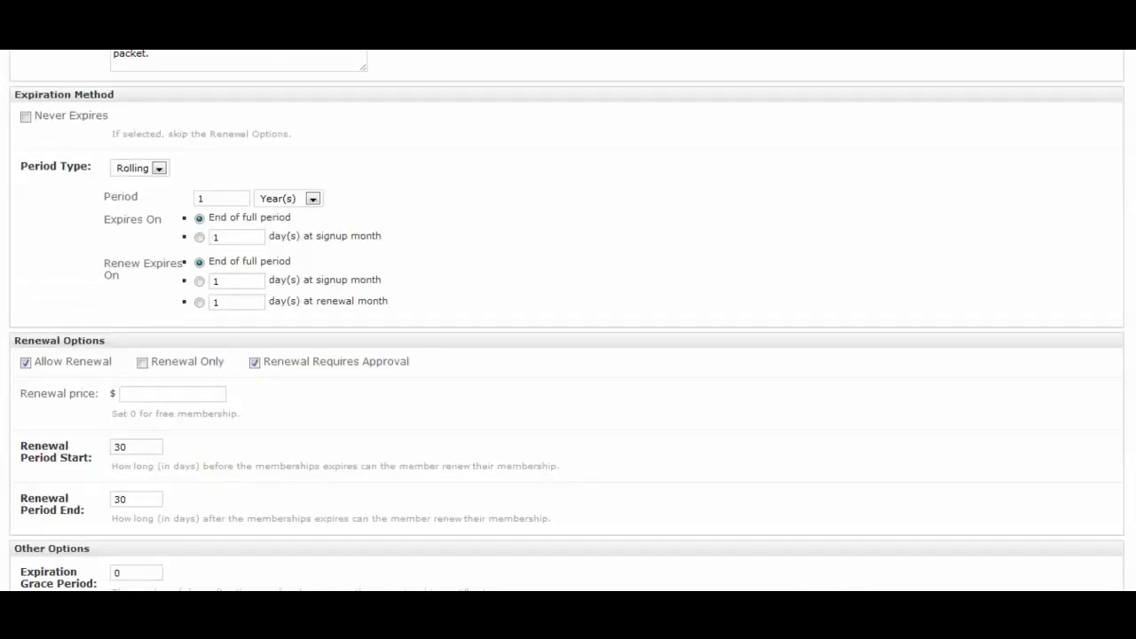
{"action": "left_click", "coordinate": [26, 117]}
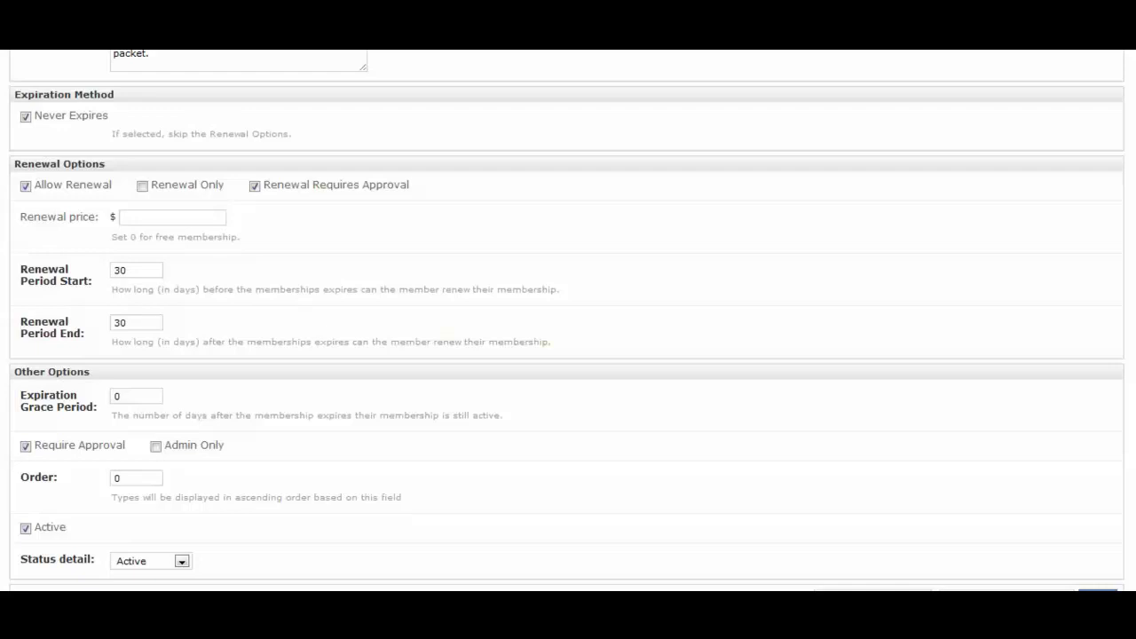
{"action": "left_click", "coordinate": [26, 117]}
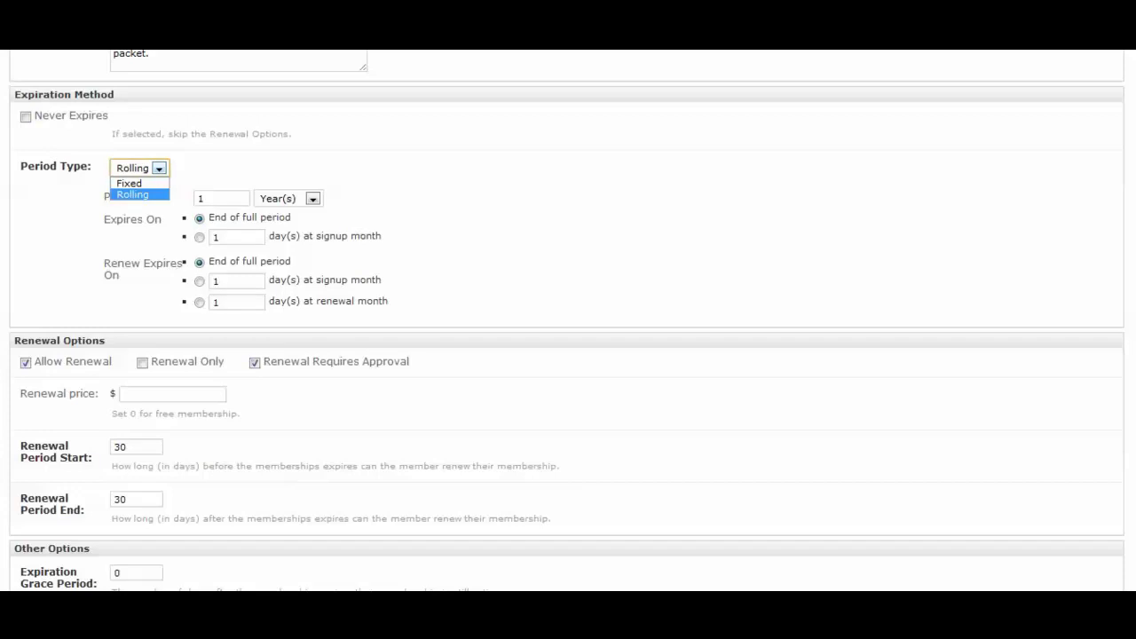
Review the available period types and period units for the membership's expiration method
{"action": "left_click", "coordinate": [159, 168]}
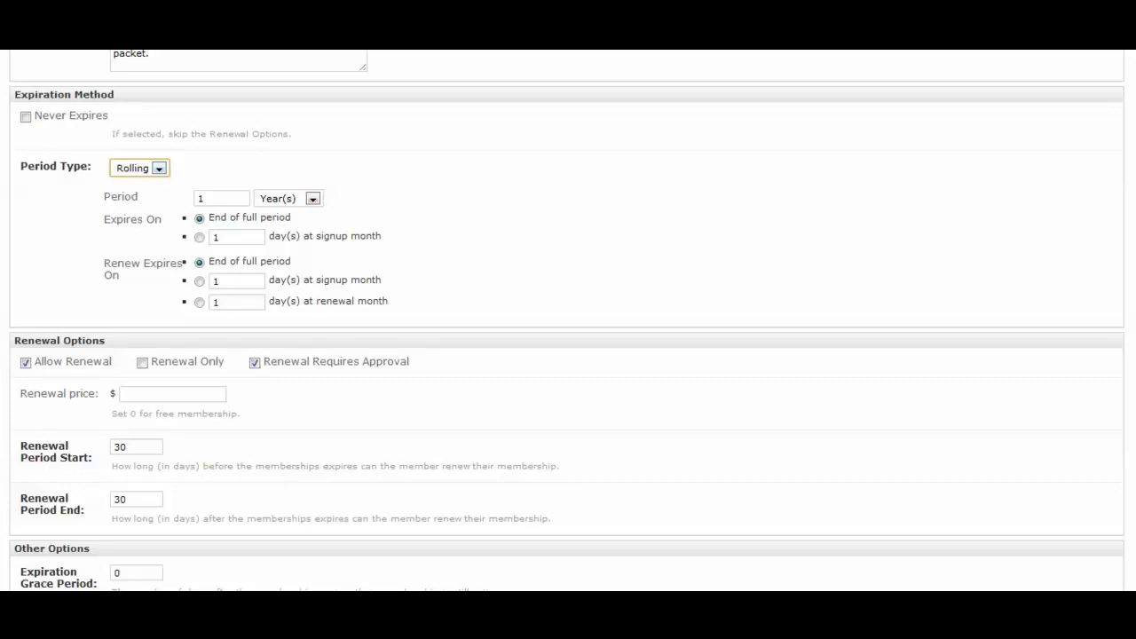
{"action": "left_click", "coordinate": [159, 169]}
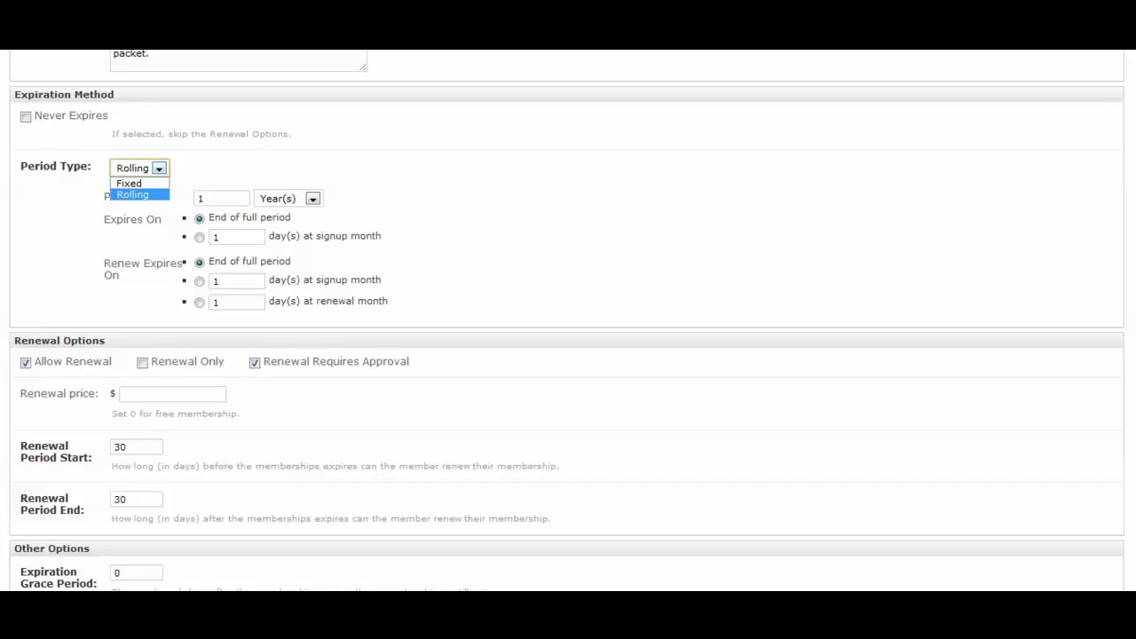
{"action": "left_click", "coordinate": [159, 169]}
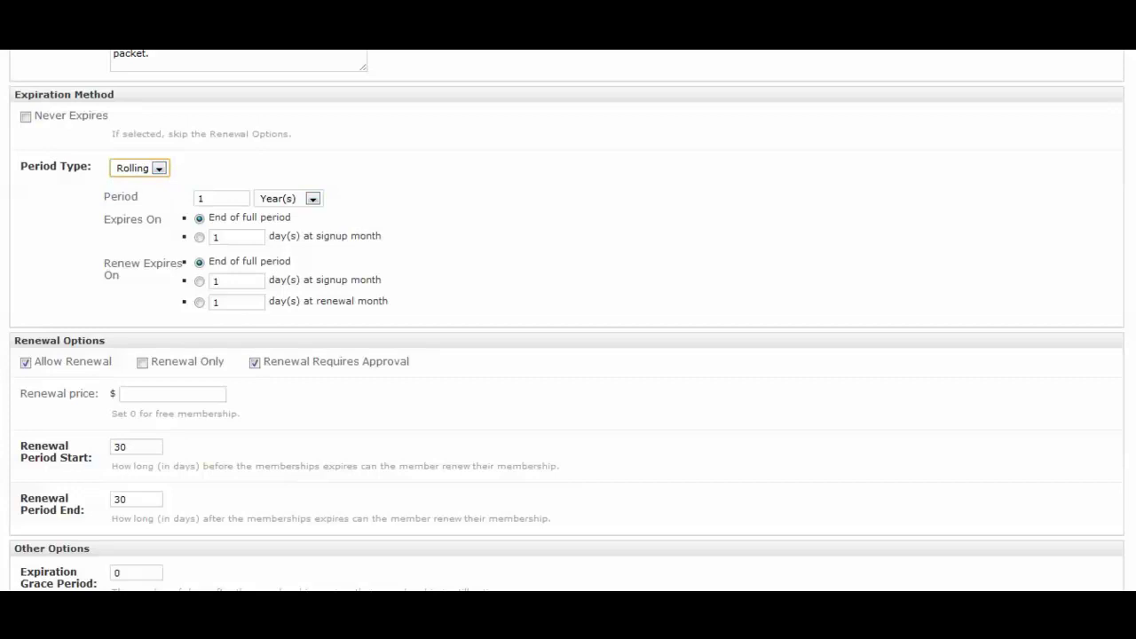
{"action": "left_click", "coordinate": [313, 199]}
{"action": "left_click", "coordinate": [313, 199]}
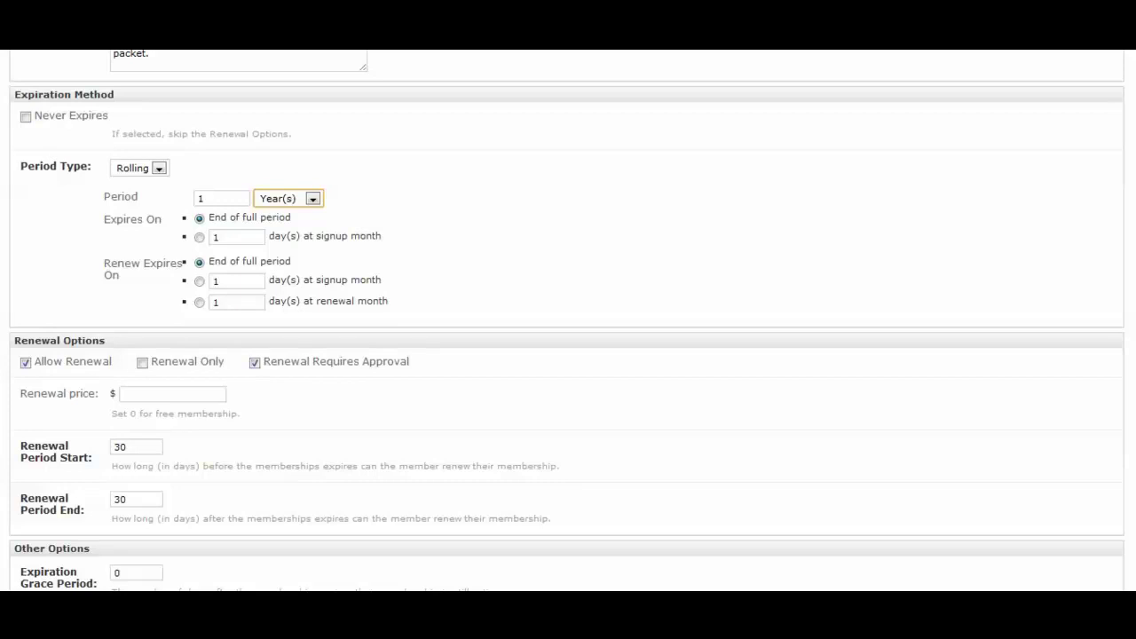
Try the day-based expiry options for signups and renewals, returning both to End of full period
{"action": "left_click", "coordinate": [199, 237]}
{"action": "left_click", "coordinate": [236, 237]}
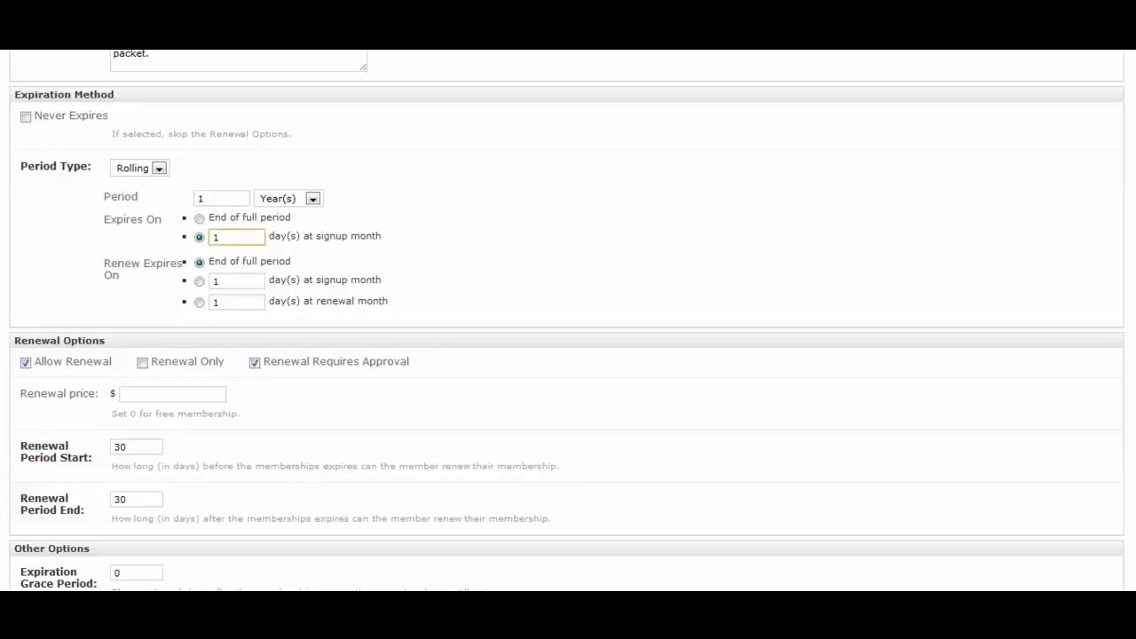
{"action": "left_click", "coordinate": [200, 218]}
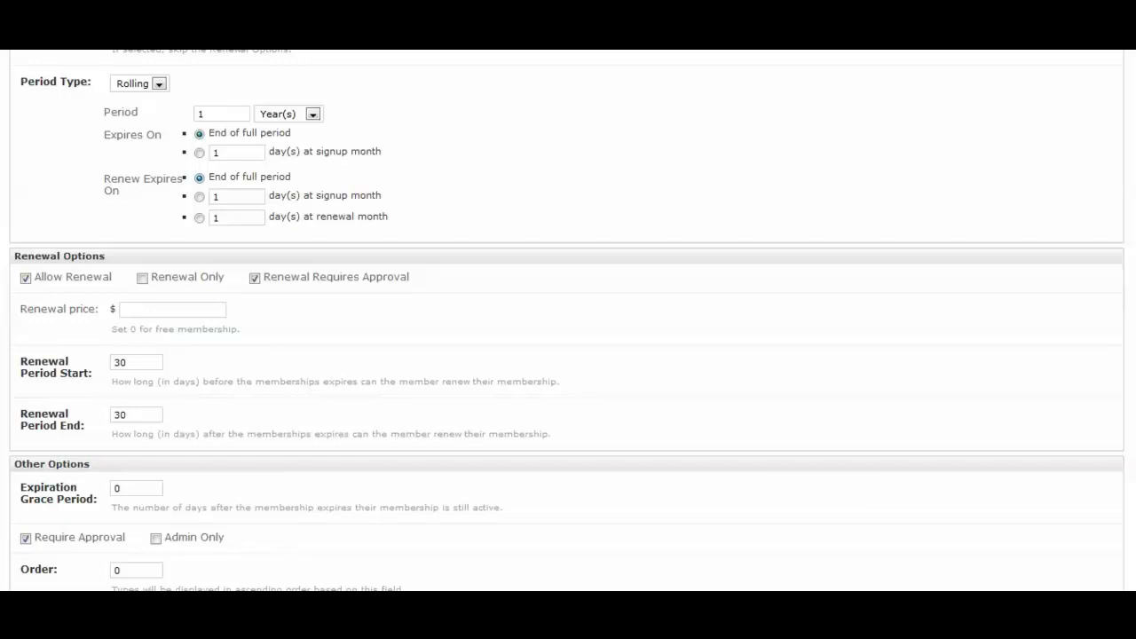
{"action": "left_click", "coordinate": [236, 218]}
{"action": "left_click", "coordinate": [200, 197]}
{"action": "left_click", "coordinate": [199, 179]}
{"action": "scroll", "coordinate": [568, 319], "scroll_direction": "down", "scroll_amount": 2}
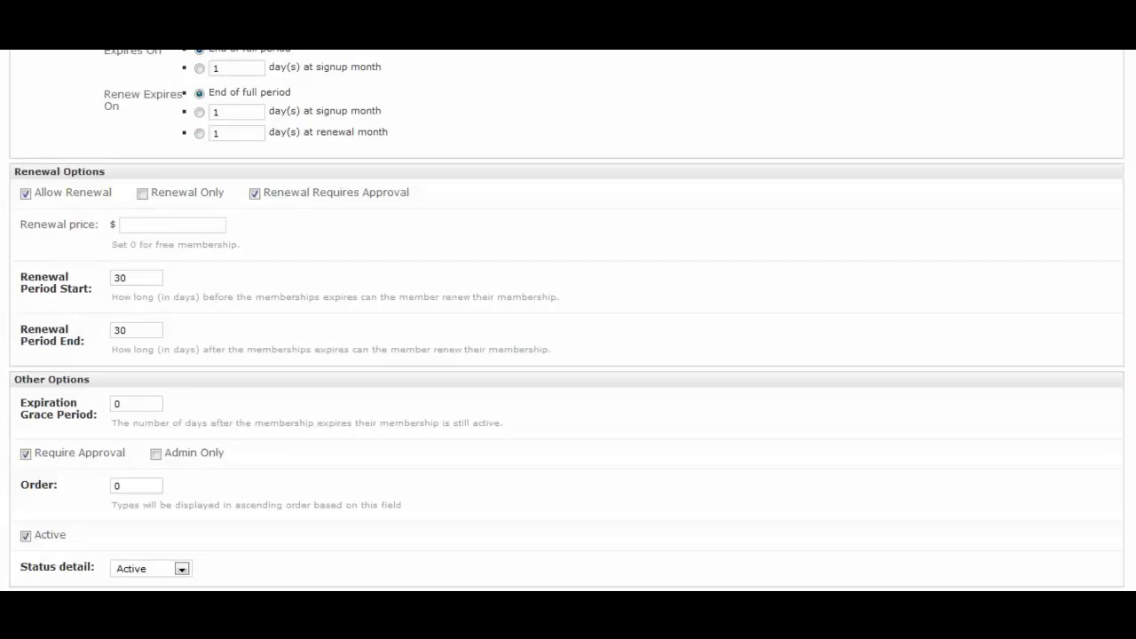
Keep renewals allowed and turn off the Renewal Requires Approval option
{"action": "left_click", "coordinate": [26, 192]}
{"action": "left_click", "coordinate": [25, 193]}
{"action": "key", "text": "space"}
Set the renewal price to 75.00
{"action": "left_click", "coordinate": [172, 225]}
{"action": "scroll", "coordinate": [568, 319], "scroll_direction": "up", "scroll_amount": 1}
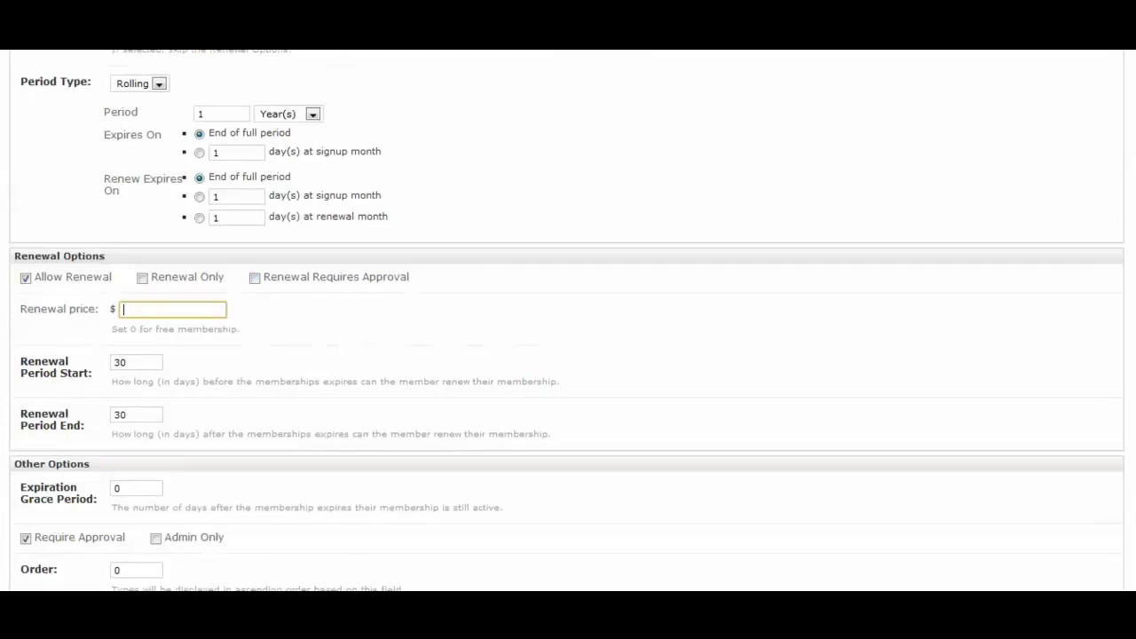
{"action": "scroll", "coordinate": [568, 319], "scroll_direction": "up", "scroll_amount": 4}
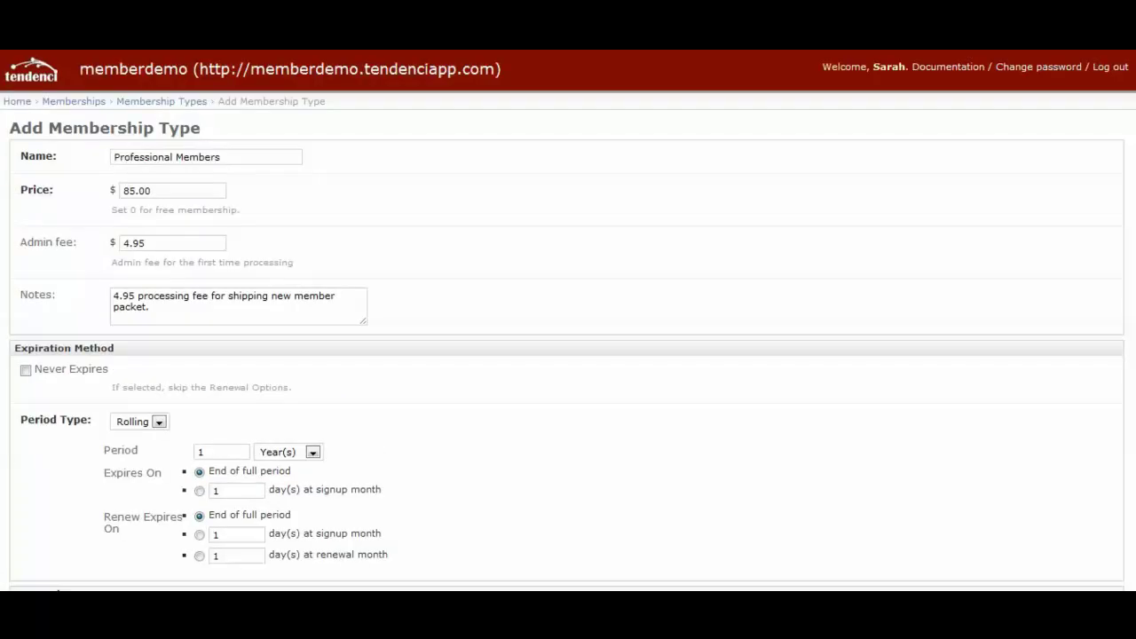
{"action": "scroll", "coordinate": [569, 320], "scroll_direction": "down", "scroll_amount": 5}
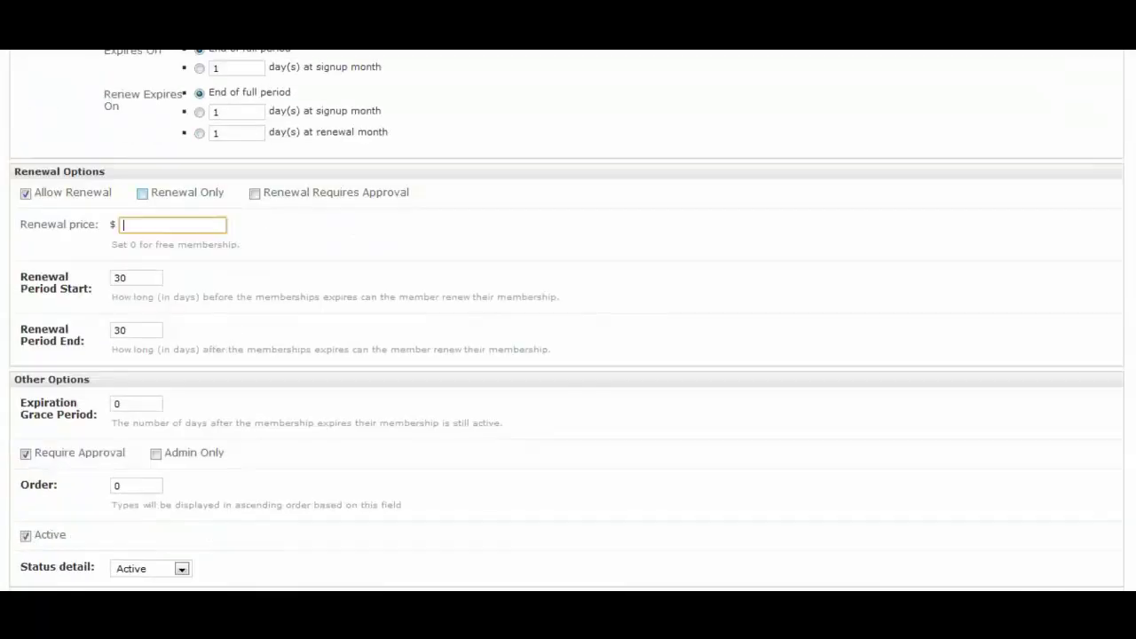
{"action": "key", "text": "Down"}
{"action": "key", "text": "Down"}
{"action": "key", "text": "Down"}
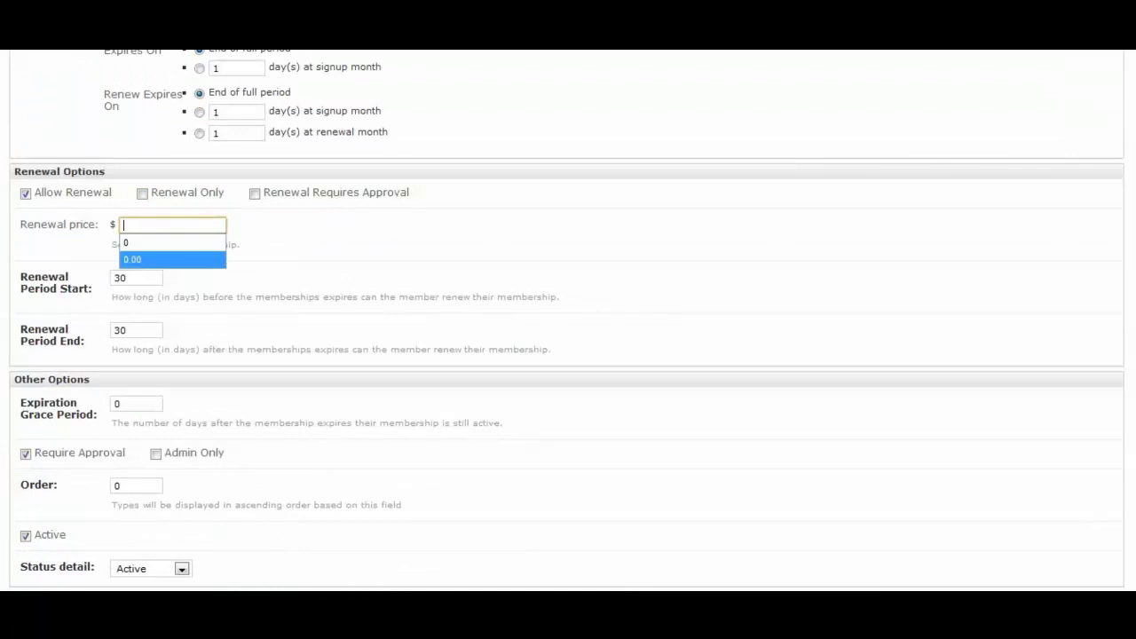
{"action": "type", "text": "75"}
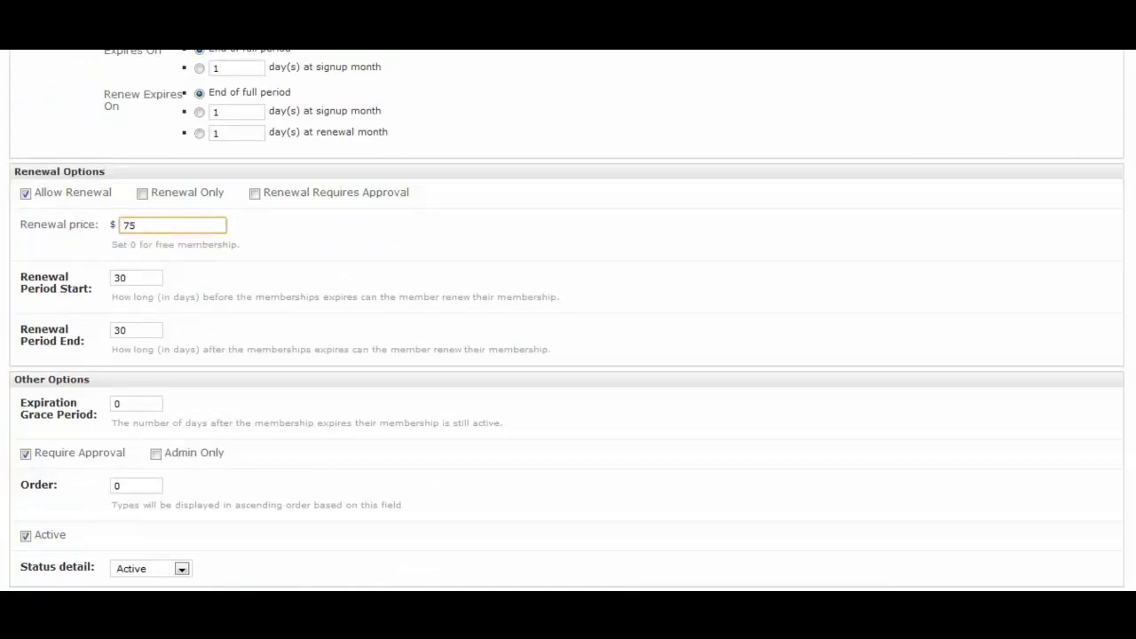
{"action": "type", "text": ".00"}
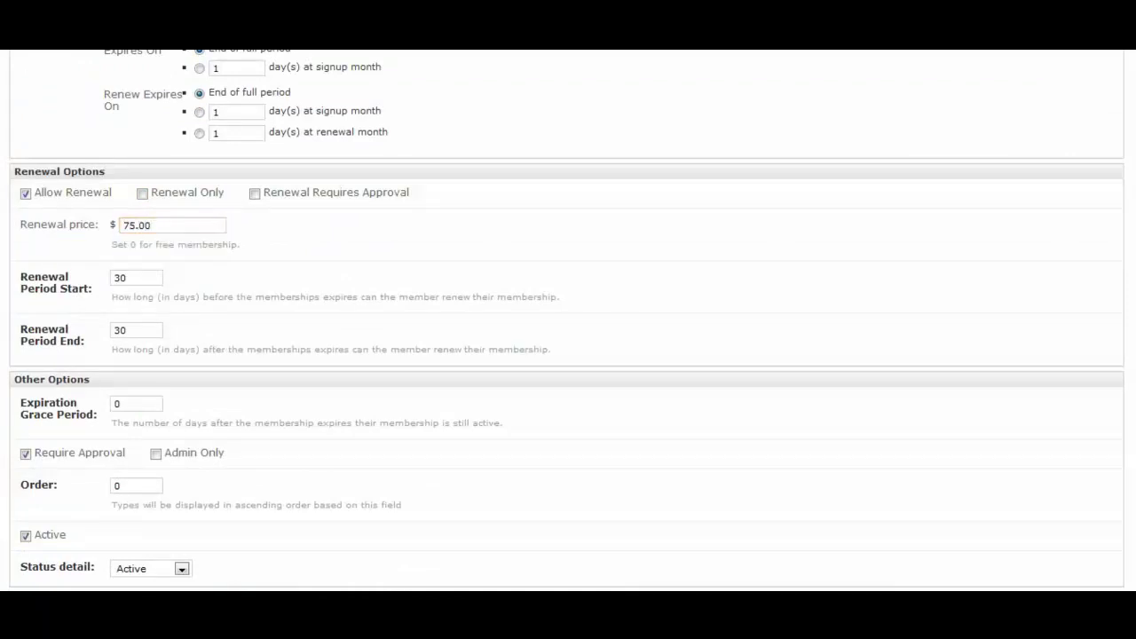
Set the renewal period start to 90 days before the membership expires
{"action": "scroll", "coordinate": [568, 319], "scroll_direction": "down", "scroll_amount": 2}
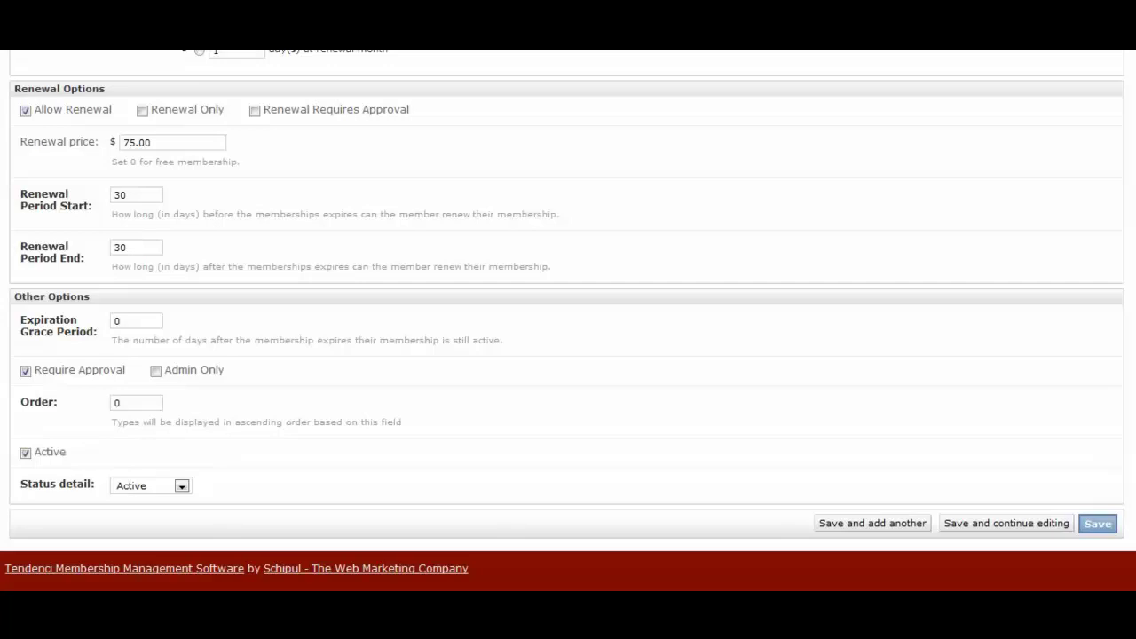
{"action": "double_click", "coordinate": [120, 195]}
{"action": "type", "text": "90"}
{"action": "left_click", "coordinate": [133, 248]}
Set the expiration grace period to 14 days
{"action": "left_click", "coordinate": [135, 321]}
{"action": "key", "text": "BackSpace"}
{"action": "type", "text": "14"}
{"action": "key", "text": "Tab"}
Check the display order and status detail choices, and save the membership type
{"action": "left_click", "coordinate": [135, 403]}
{"action": "left_click", "coordinate": [182, 487]}
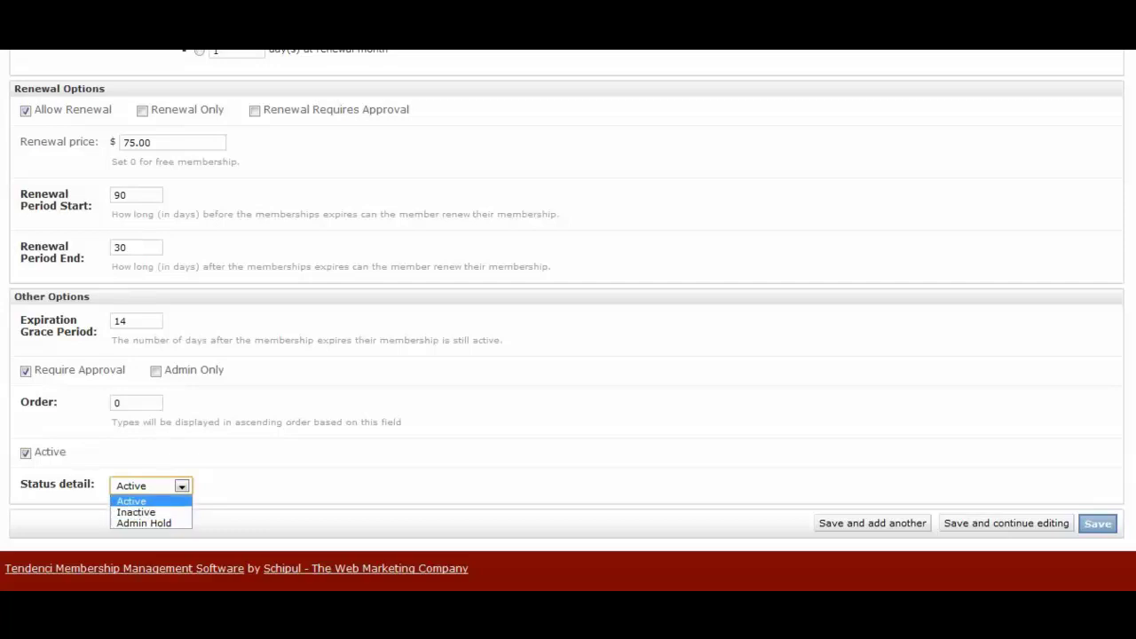
{"action": "key", "text": "Escape"}
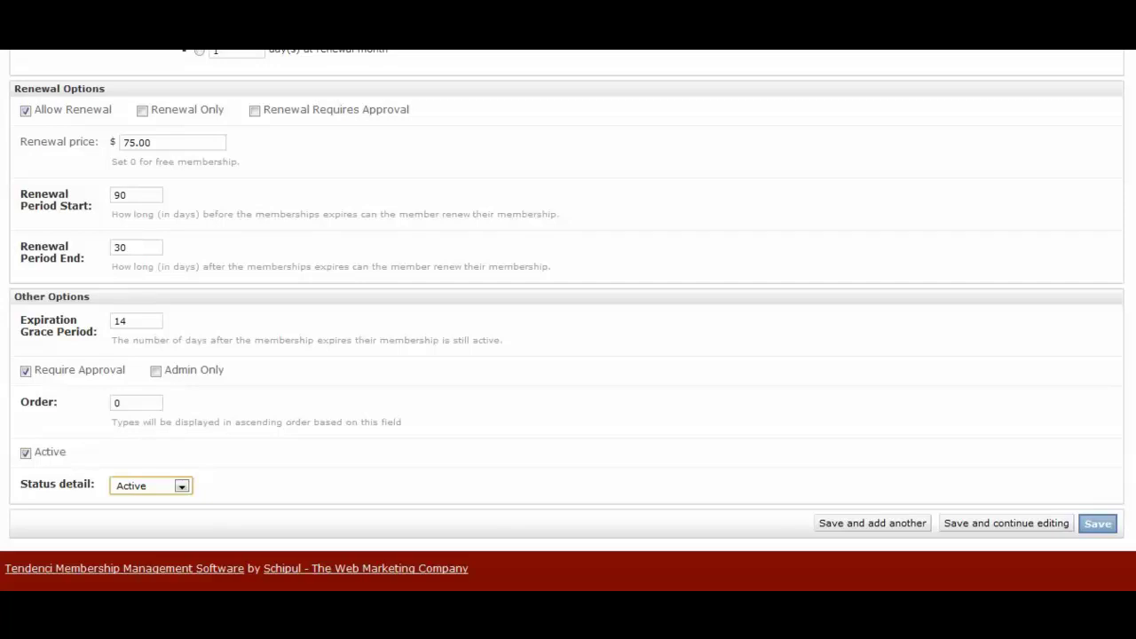
{"action": "left_click", "coordinate": [1098, 523]}
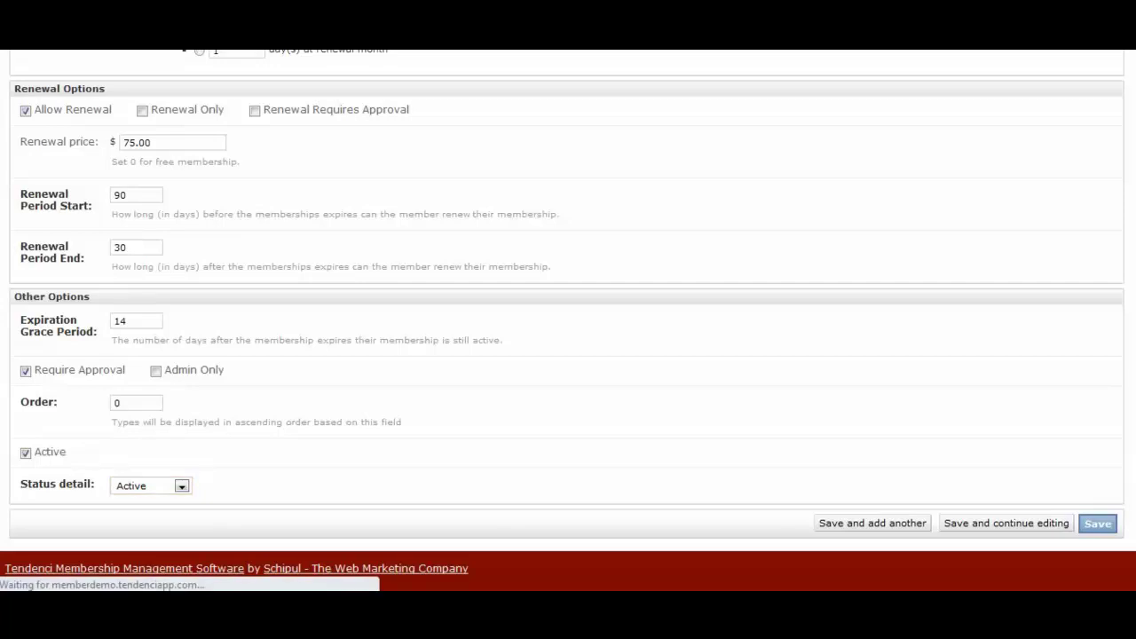